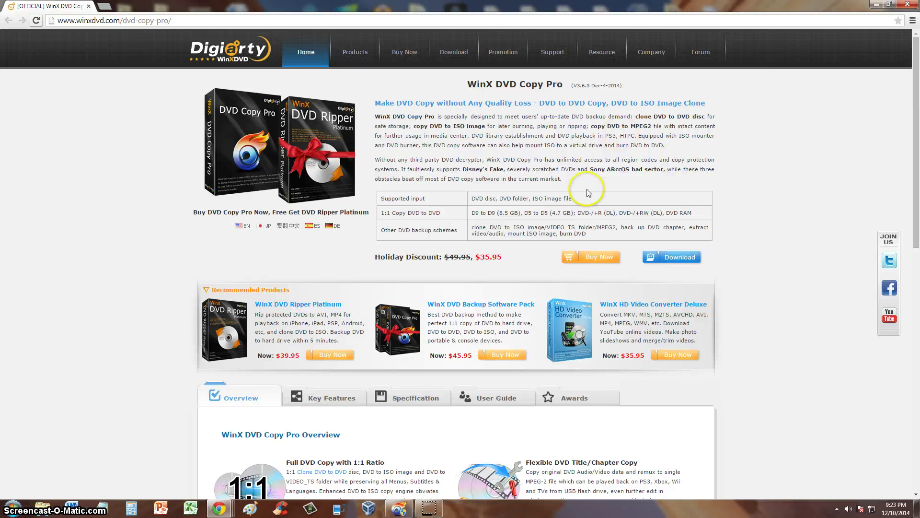
scroll(729, 171, "down", 2)
scroll(729, 171, "up", 2)
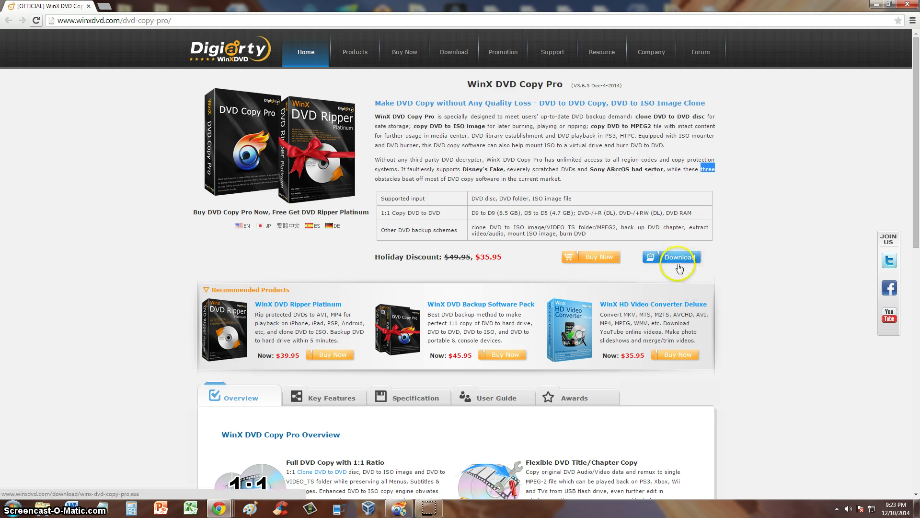
scroll(680, 260, "down", 1)
scroll(503, 246, "down", 3)
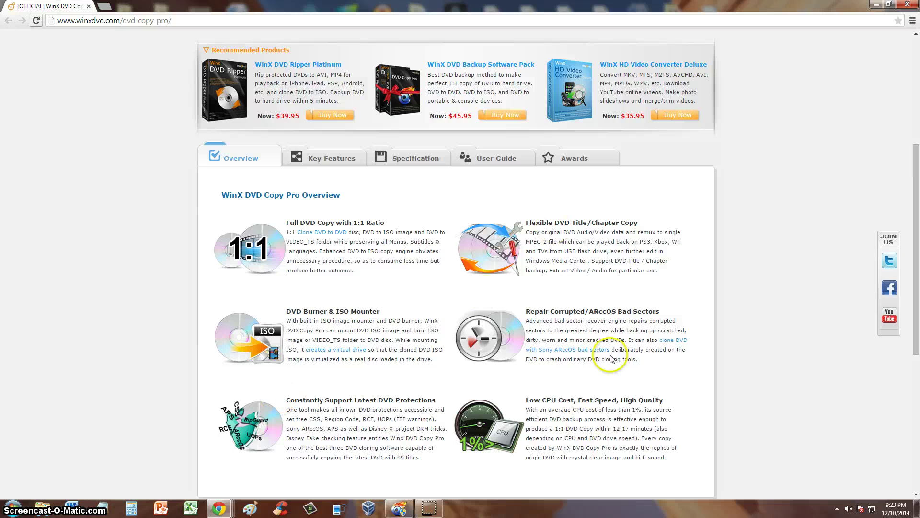
scroll(615, 351, "up", 3)
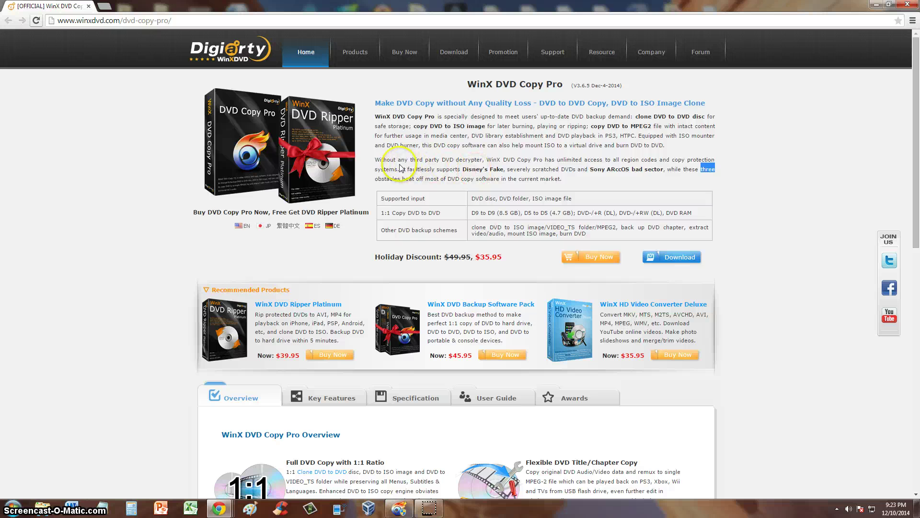
- Highlight the product page passages on third-party decrypters, region codes, scratched discs and ARccOS bad sectors
triple_click(547, 160)
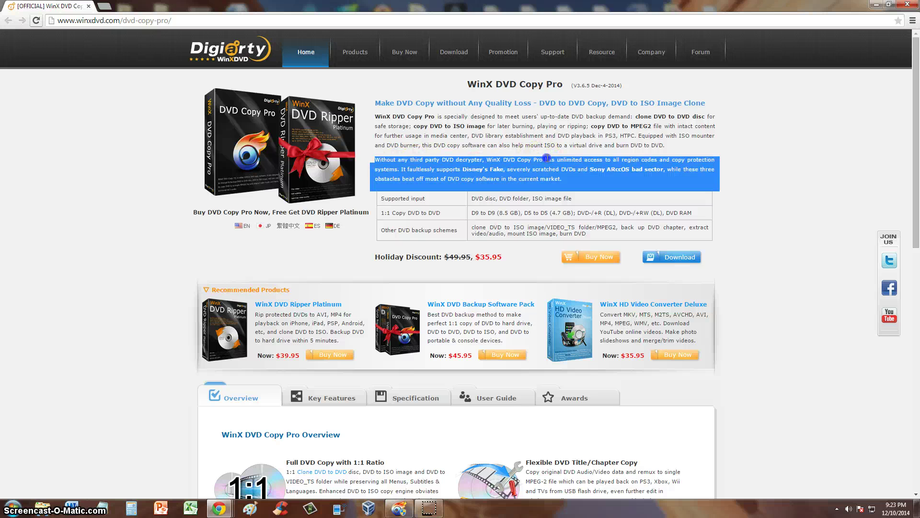
left_click_drag(606, 161, 679, 161)
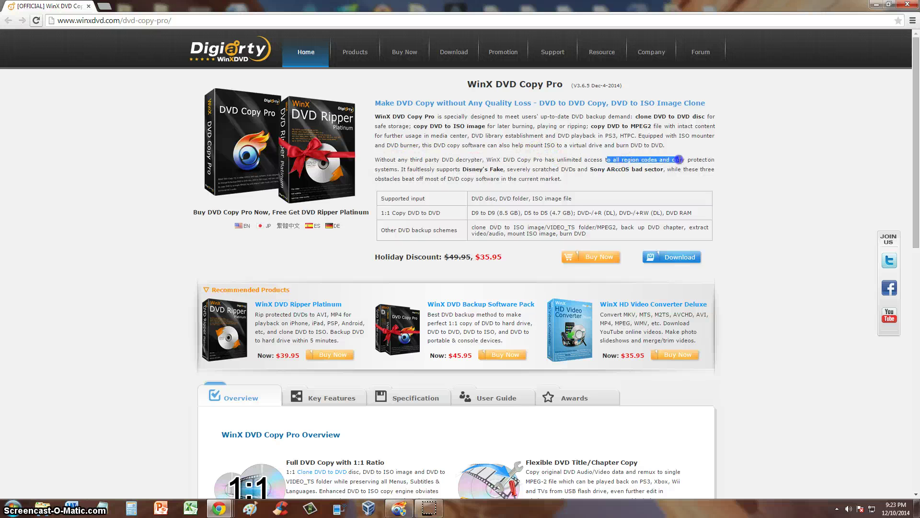
left_click(683, 160)
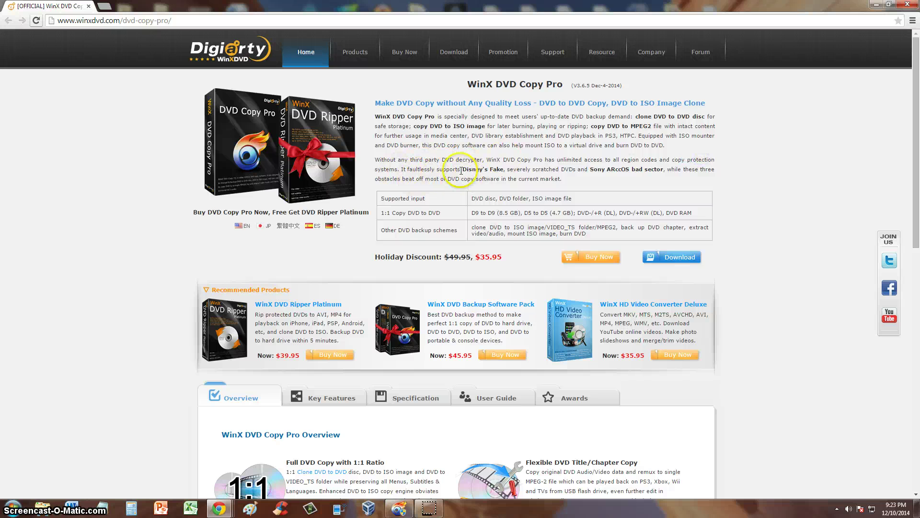
double_click(547, 170)
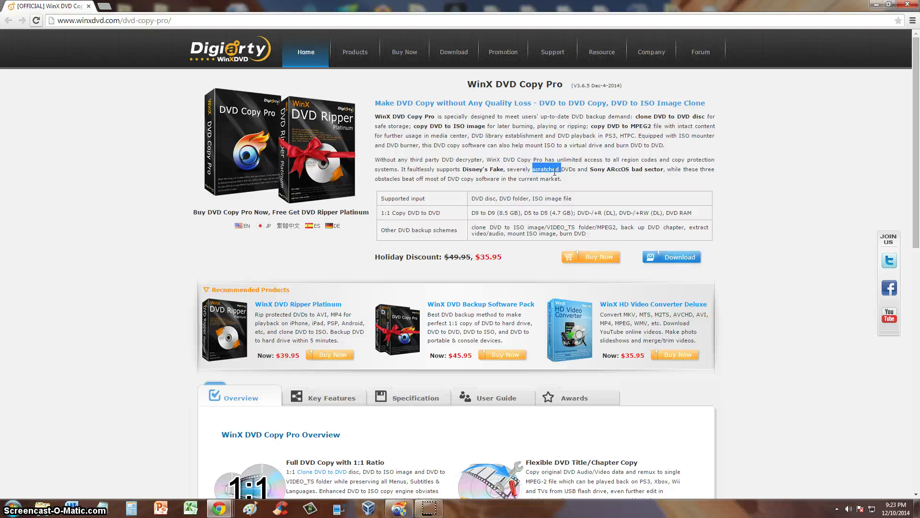
left_click(633, 179)
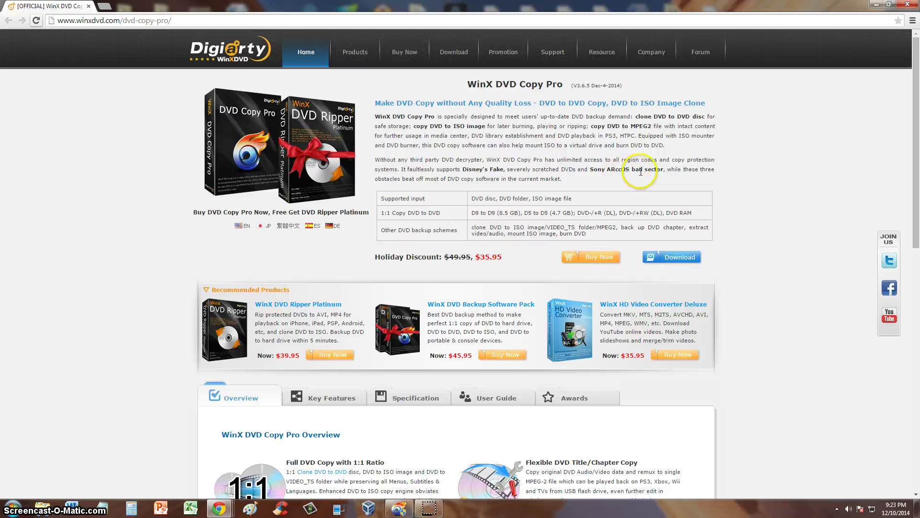
left_click_drag(592, 170, 658, 170)
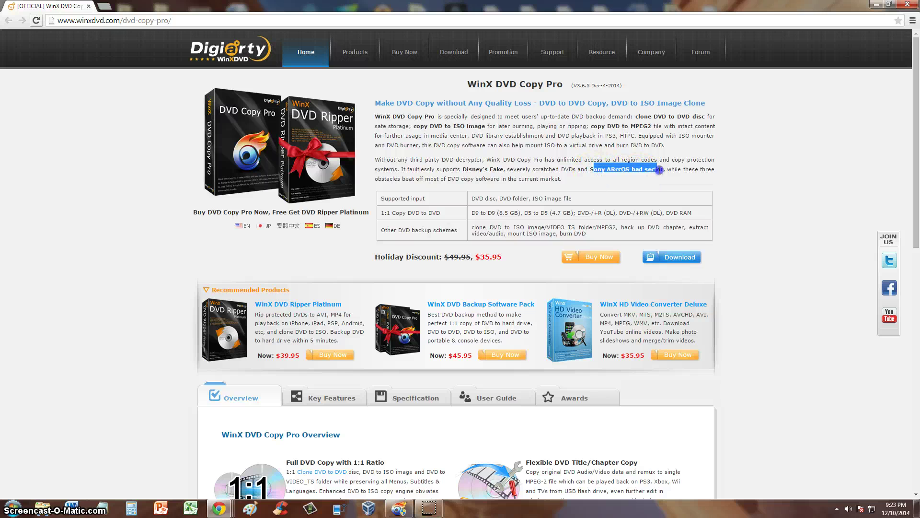
left_click(690, 169)
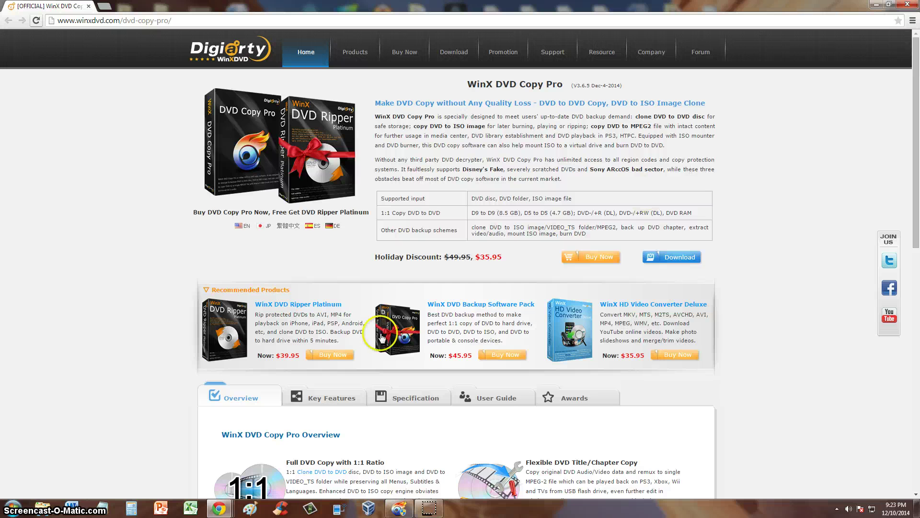
- Bring WinX DVD Copy Pro forward, maximize it, and switch to Clone DVD to DVD
left_click(399, 509)
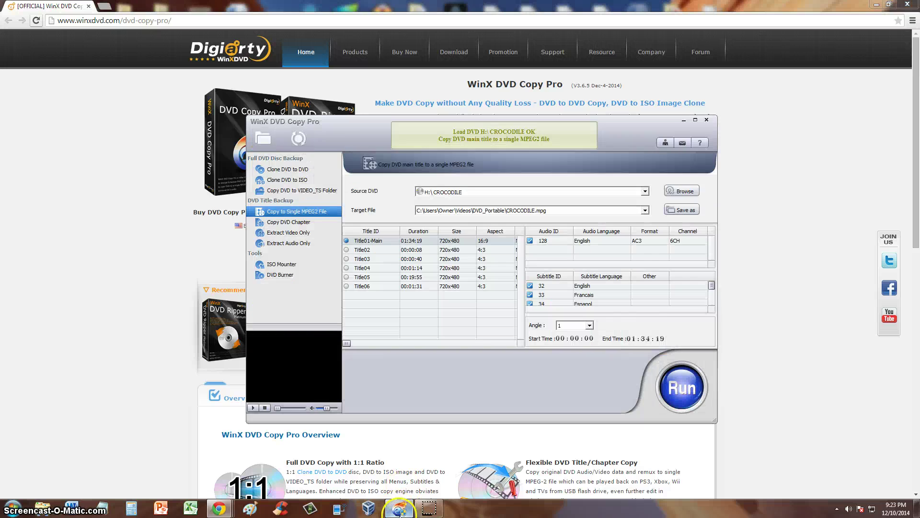
double_click(513, 116)
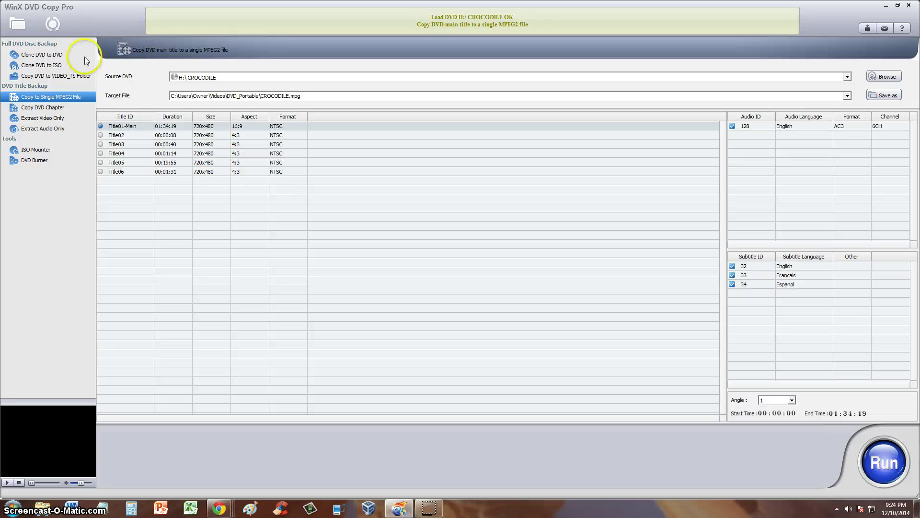
left_click(40, 57)
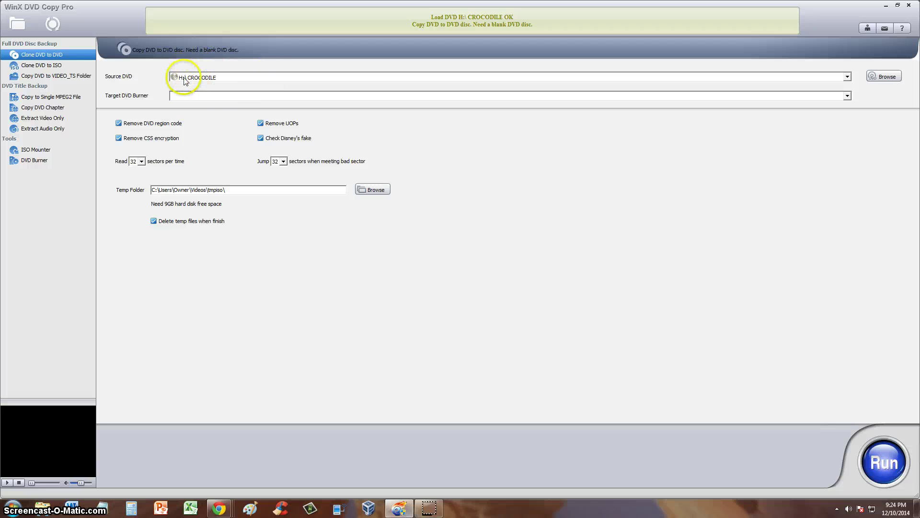
- Check the source disc list, then choose H:\ DVDRAM GP60NB50 as the target burner
left_click(845, 79)
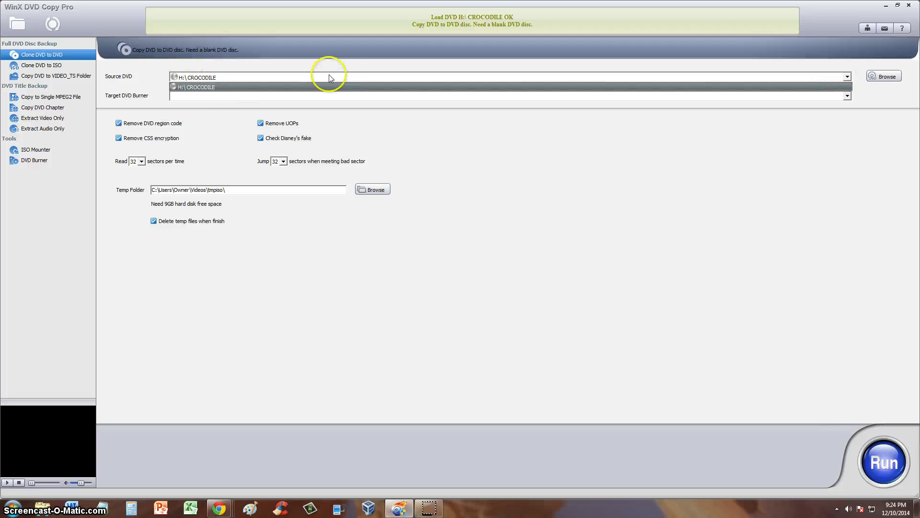
left_click(223, 86)
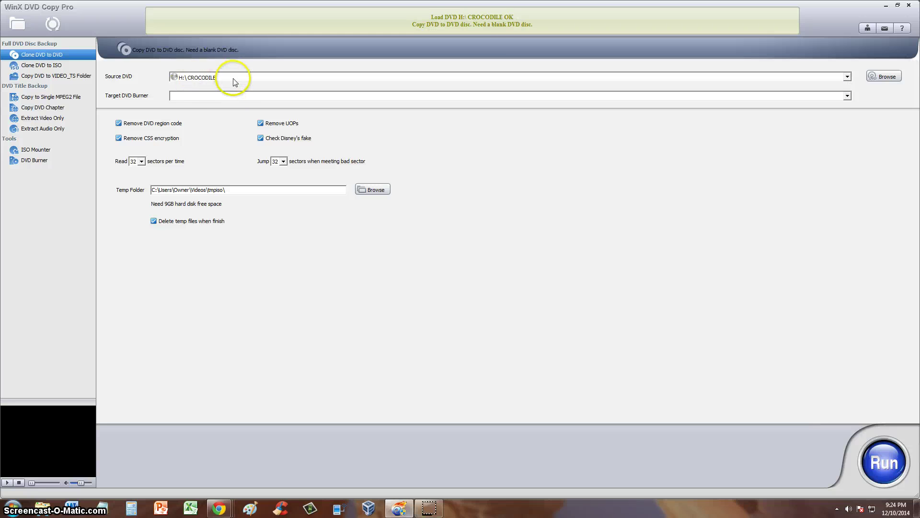
left_click(847, 96)
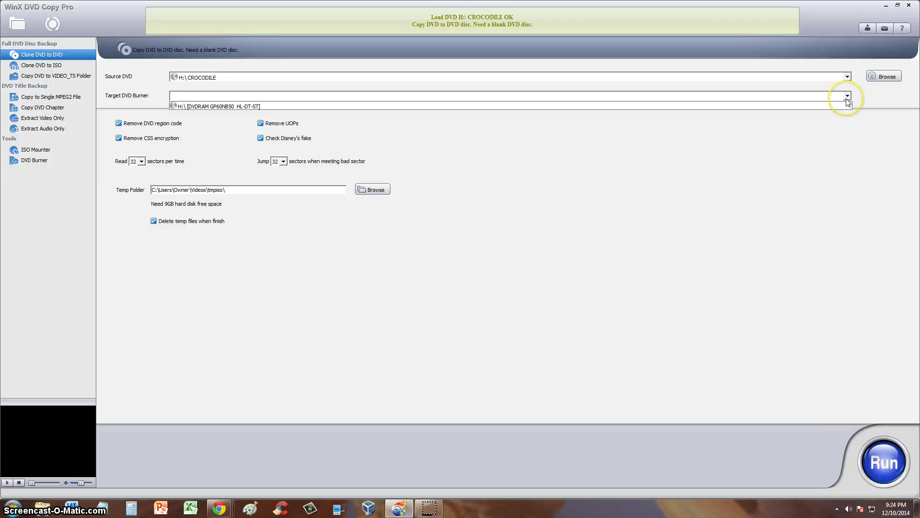
left_click(259, 97)
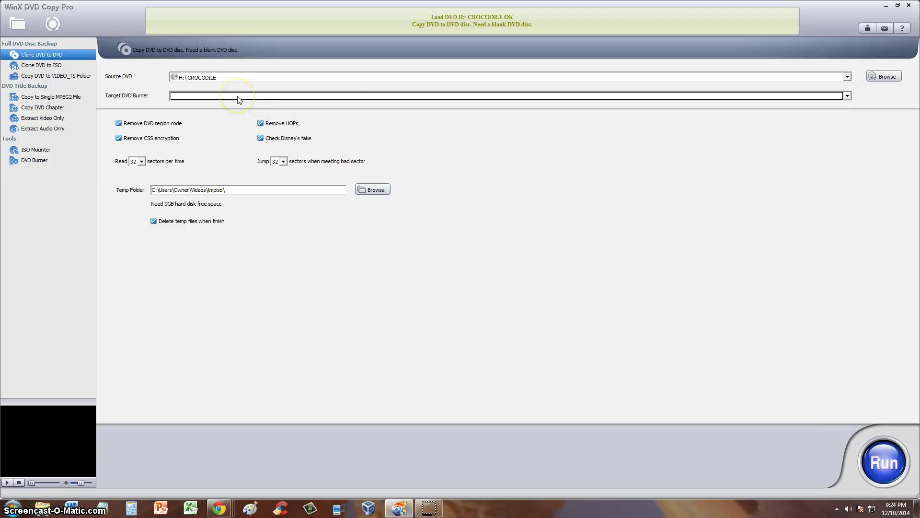
left_click(237, 97)
left_click(234, 106)
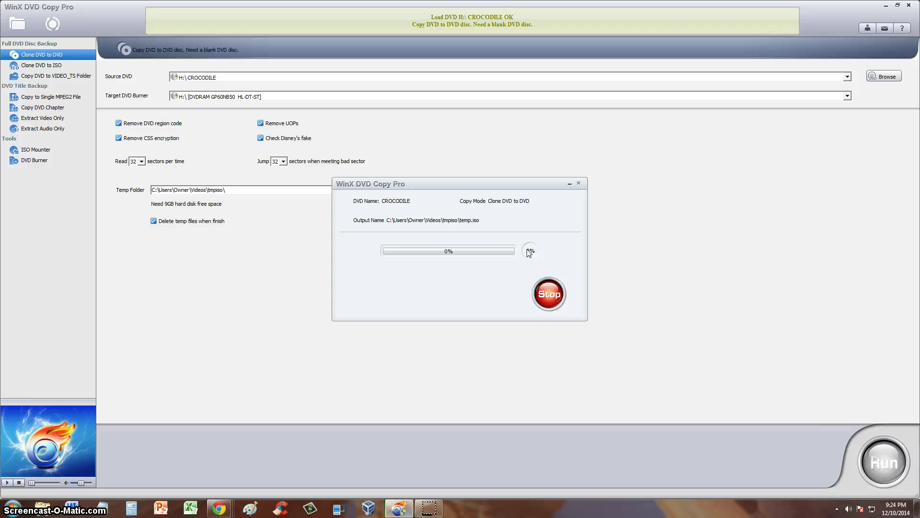
- Stop the CROCODILE clone job and confirm the cancellation
left_click(534, 321)
left_click(554, 299)
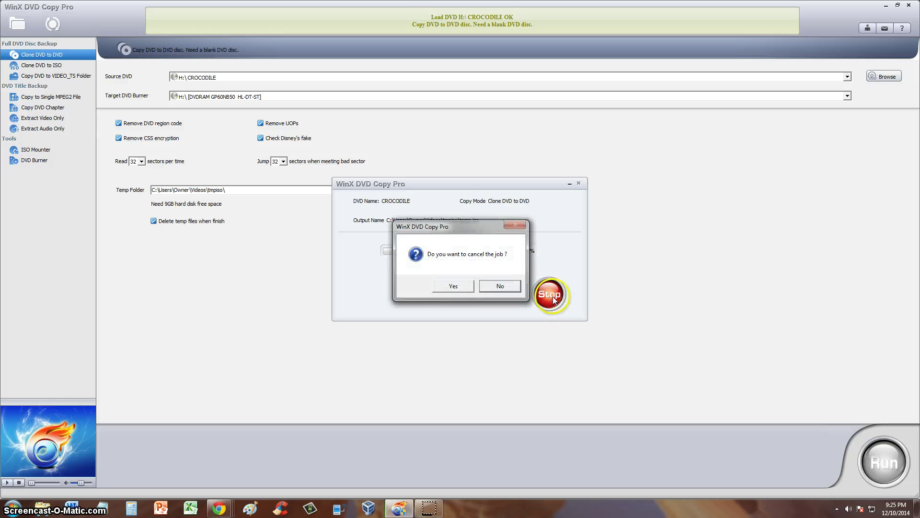
left_click(456, 287)
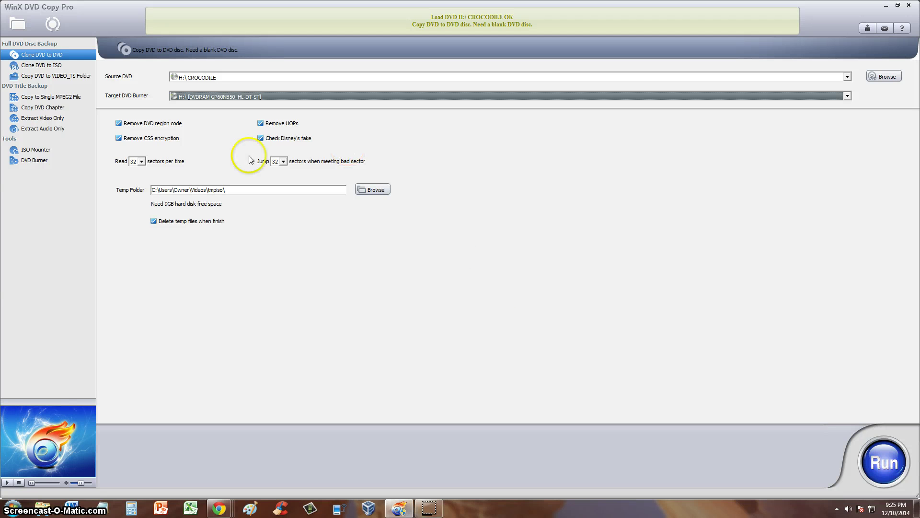
- Try Copy DVD to ISO Image, dismiss its save-location dialog, then move to VIDEO_TS Folder mode
left_click(36, 65)
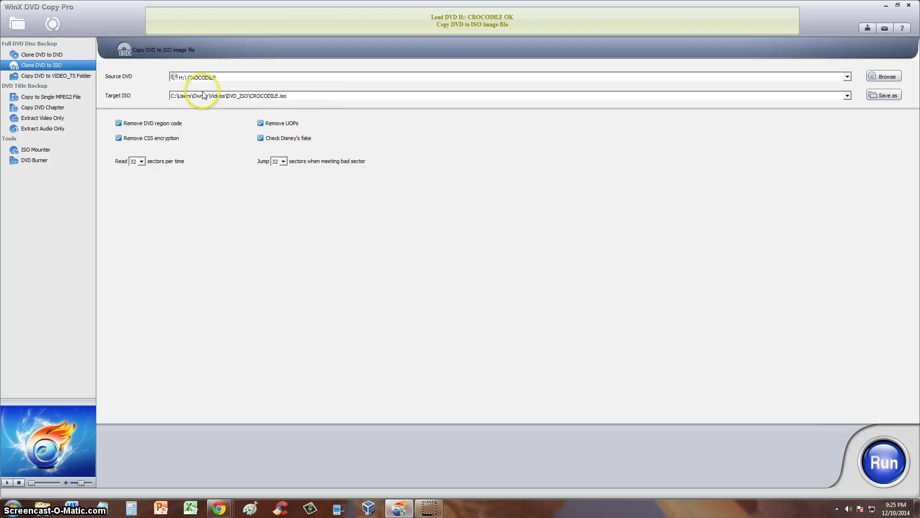
left_click(238, 76)
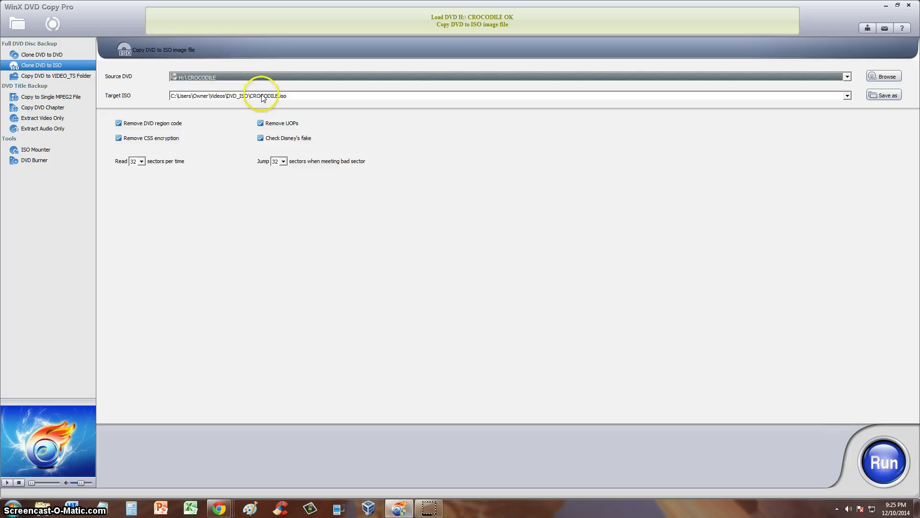
left_click(883, 95)
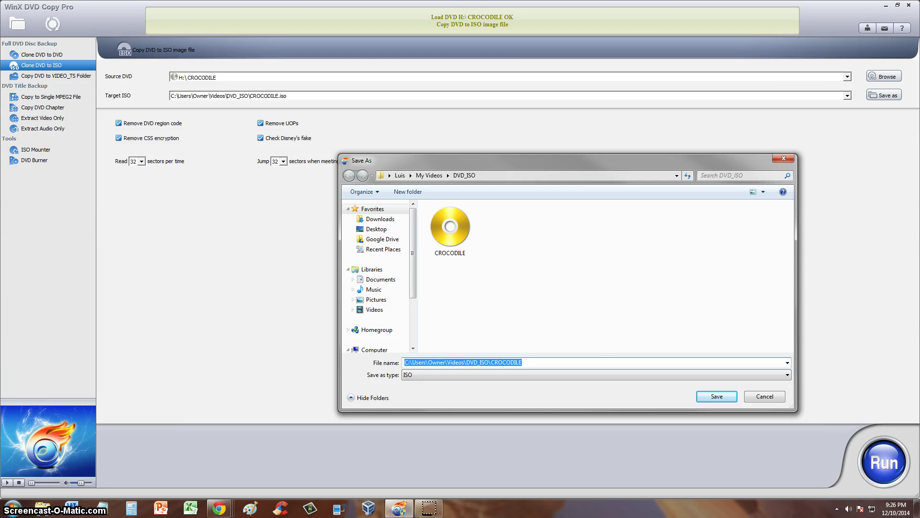
key("Return")
key("Down")
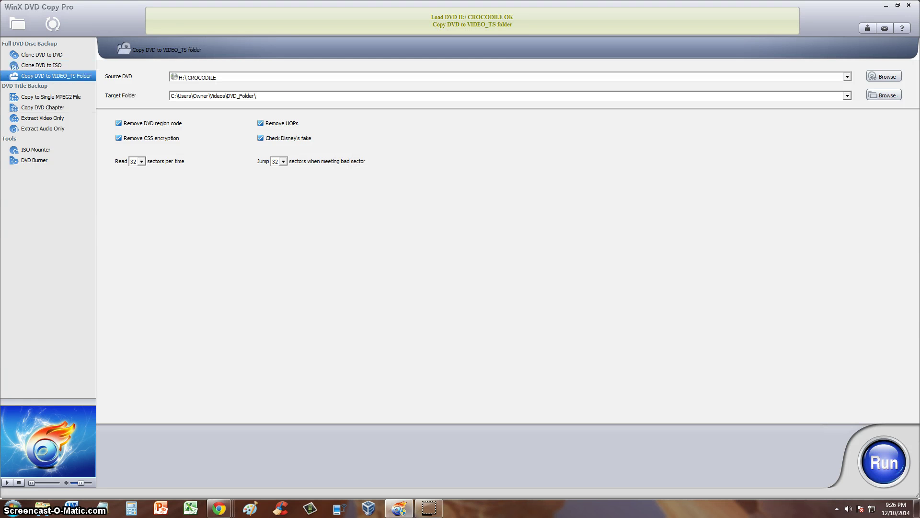
- Switch to Copy to Single MPEG2 File, showing Title01-Main among six titles
left_click(328, 197)
left_click(33, 97)
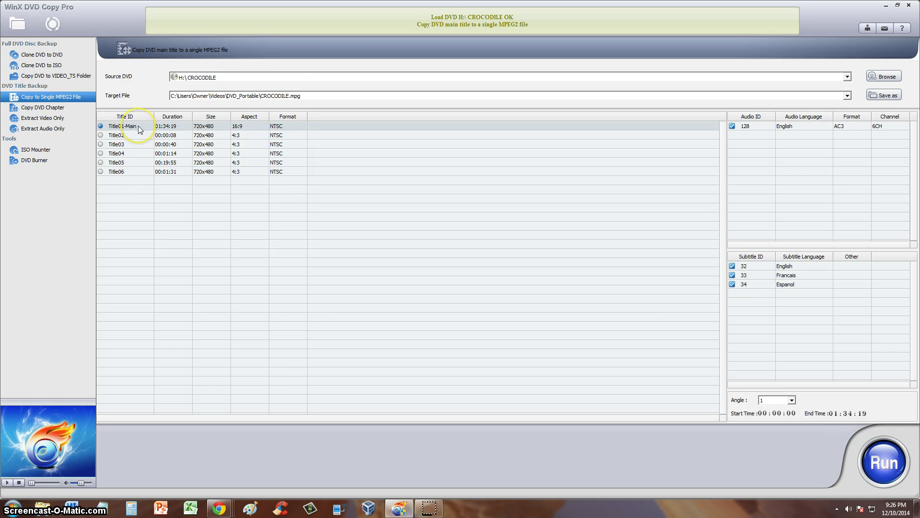
- Inspect the Title02 and Title05 details, then list Title03's chapters in Copy DVD Chapter mode
left_click(131, 136)
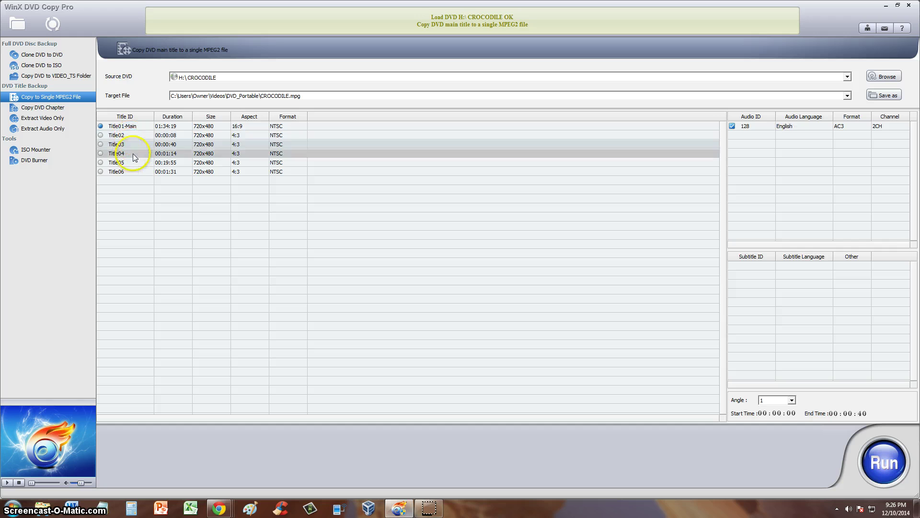
left_click(139, 163)
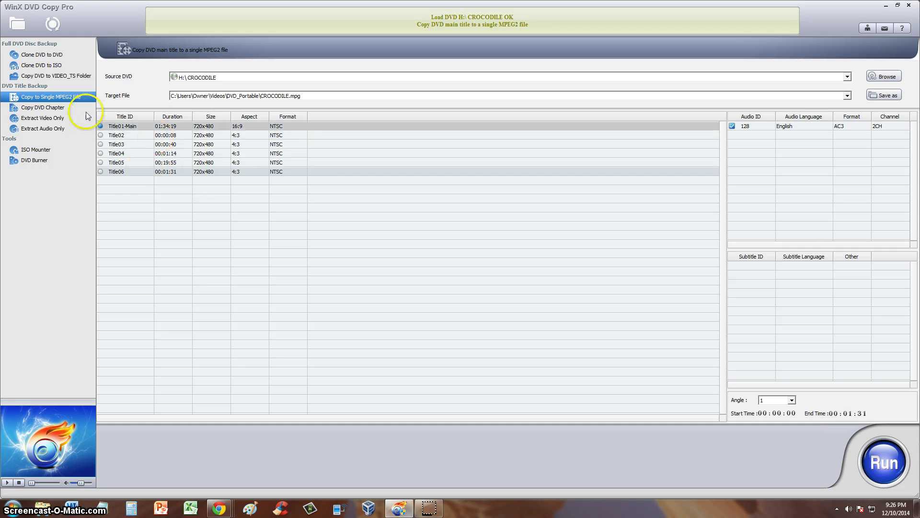
left_click(48, 109)
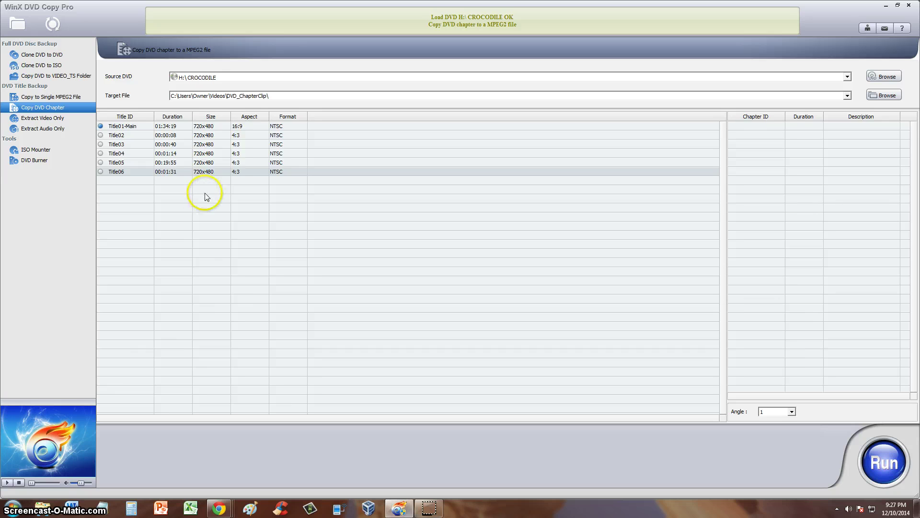
left_click(140, 143)
- Preview Extract Video Only, then switch to Extract Audio Only for CROCODILE_English.ac3
left_click(43, 117)
left_click(115, 163)
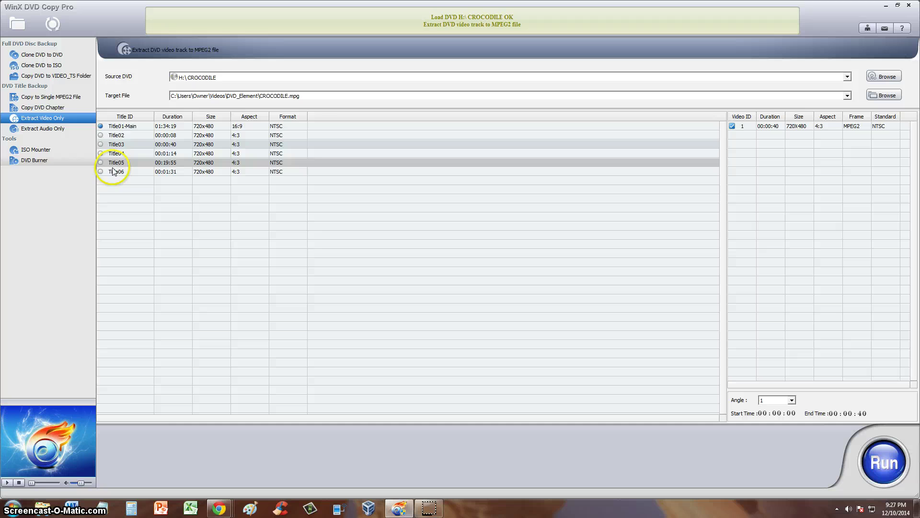
left_click(319, 230)
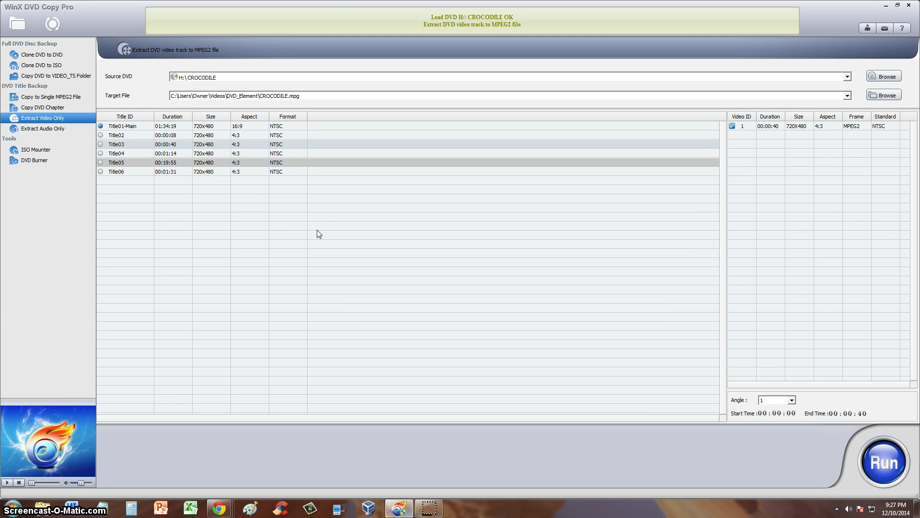
left_click(44, 119)
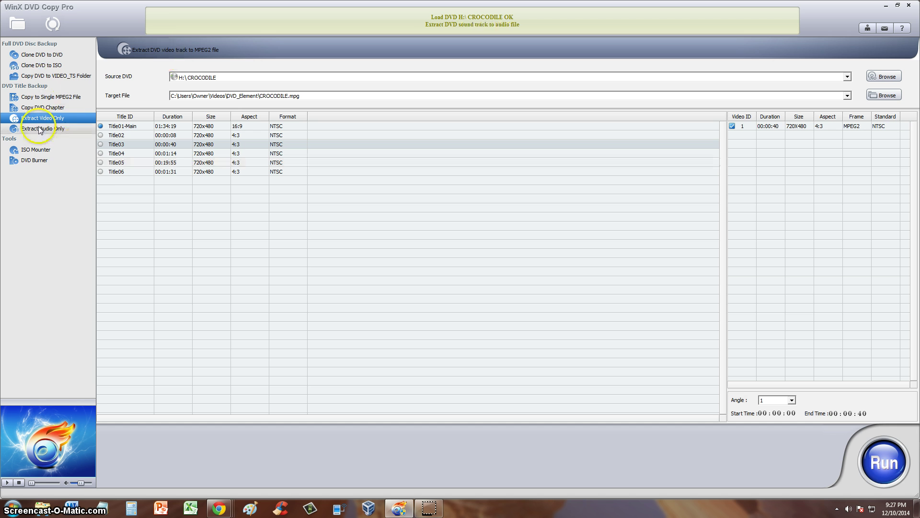
left_click(75, 129)
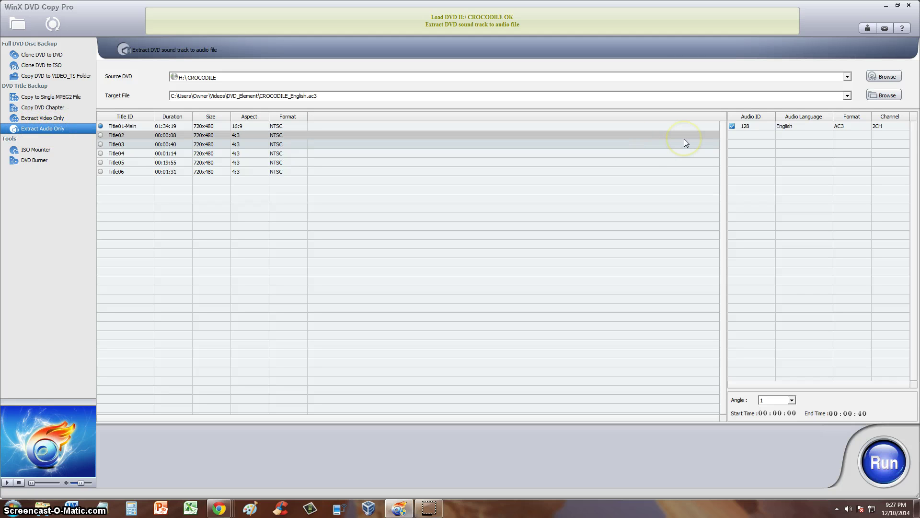
- Switch to ISO Mounter and check its empty Image Source list
left_click(40, 150)
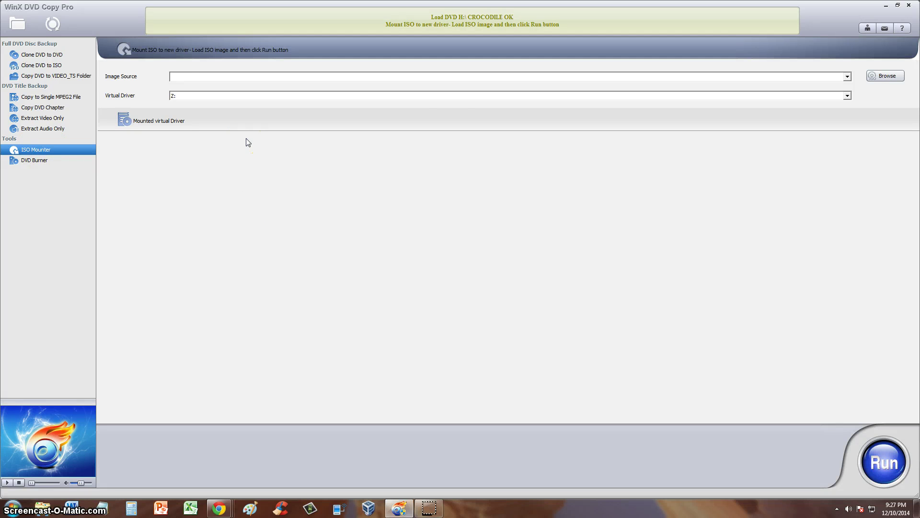
left_click(847, 76)
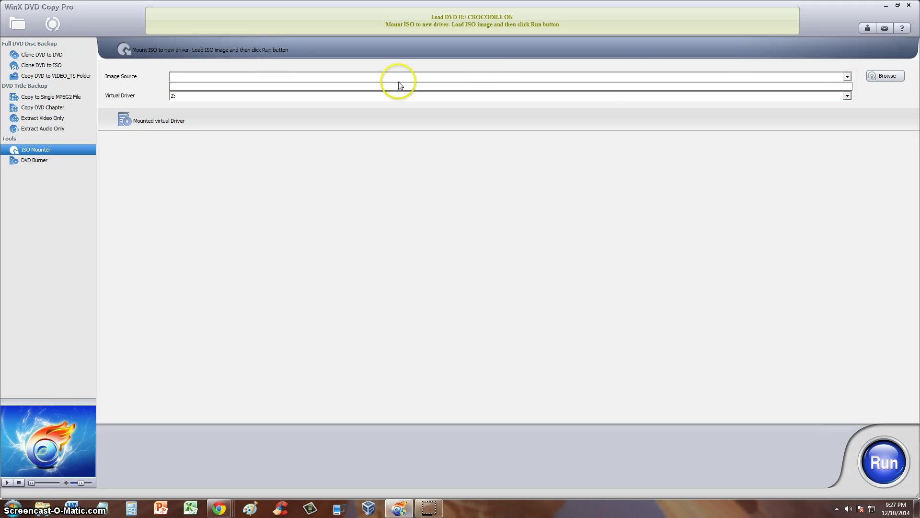
left_click(319, 173)
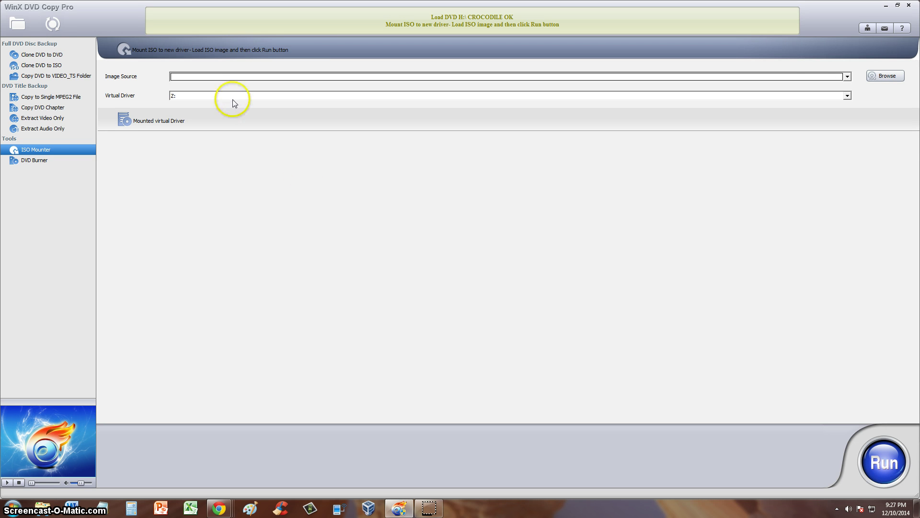
- Browse the virtual drive letters, keep Z:, and move to the DVD Burner page
left_click(847, 95)
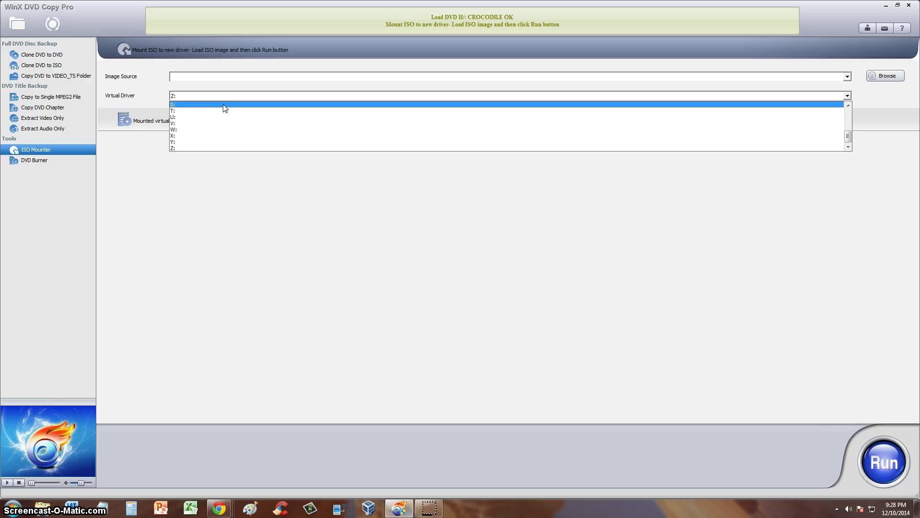
left_click_drag(223, 116, 228, 130)
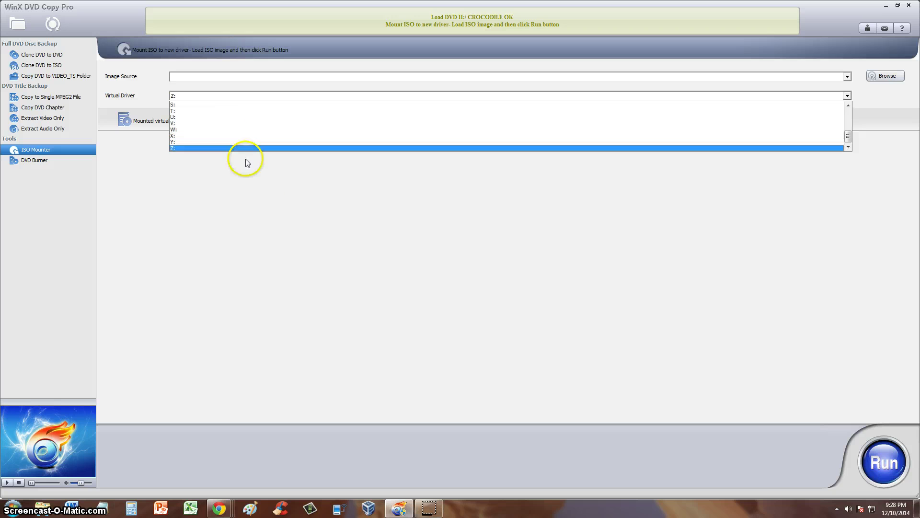
left_click_drag(229, 136, 105, 113)
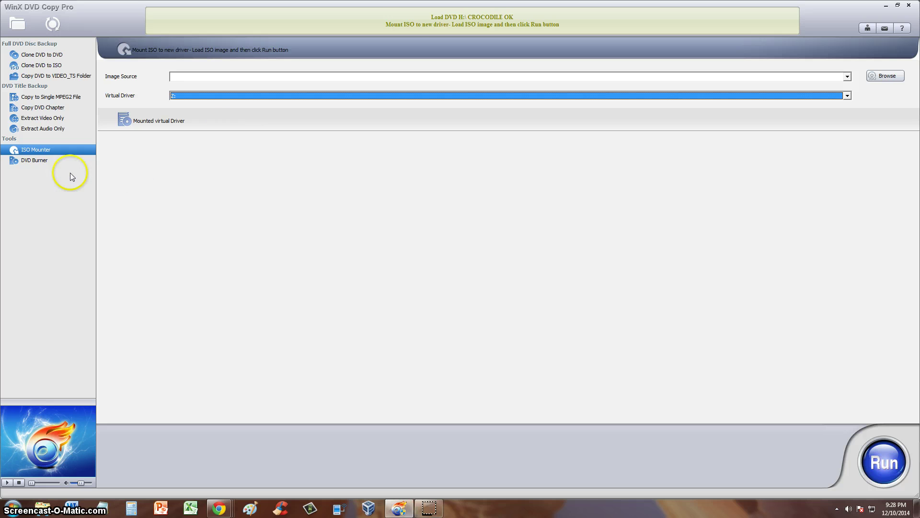
left_click(34, 160)
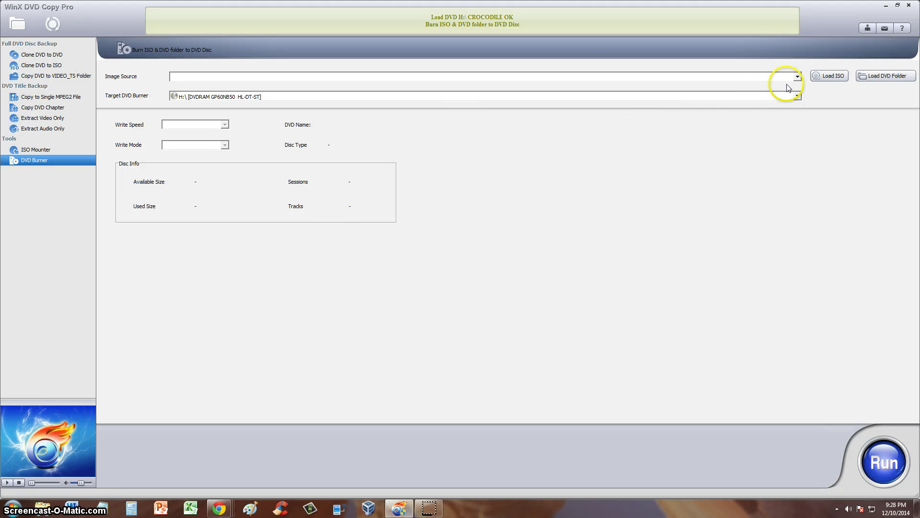
left_click(796, 77)
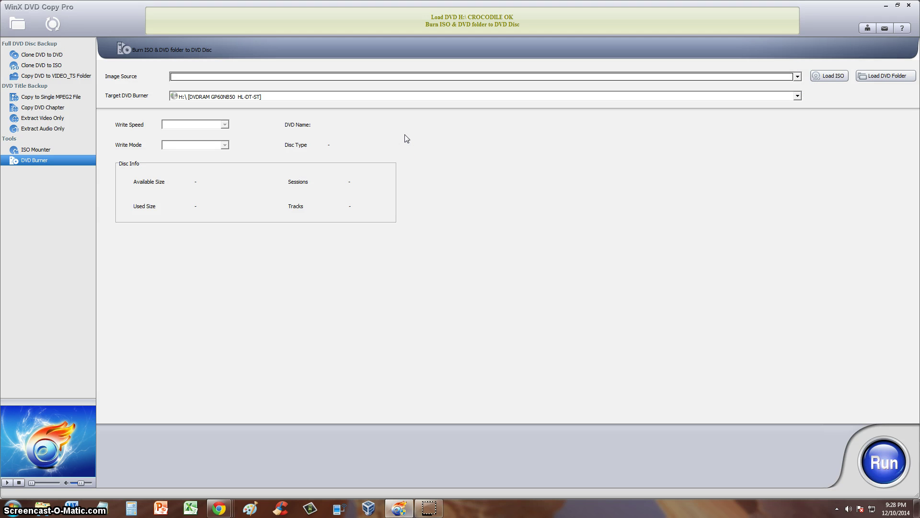
left_click(288, 117)
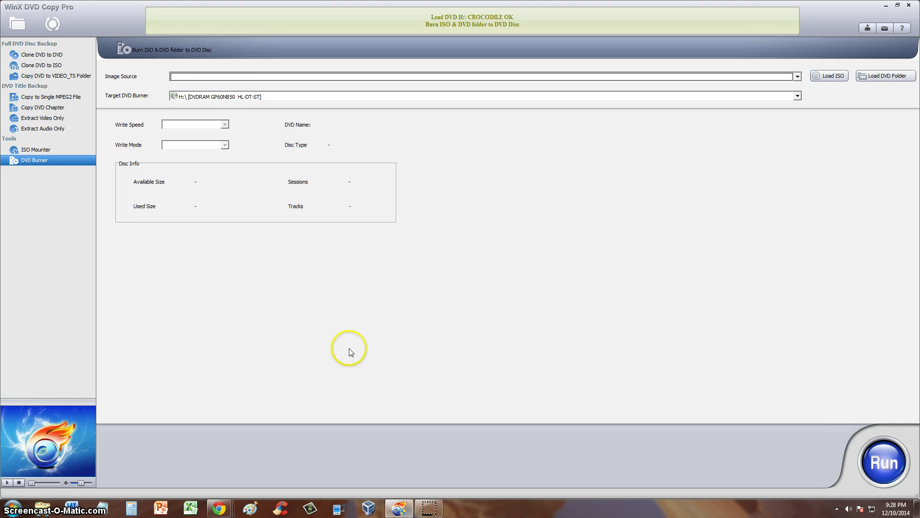
- Glance at the WinX DVD Copy Pro product page in Chrome, then return to the DVD Burner page
mouse_move(219, 509)
left_click(331, 453)
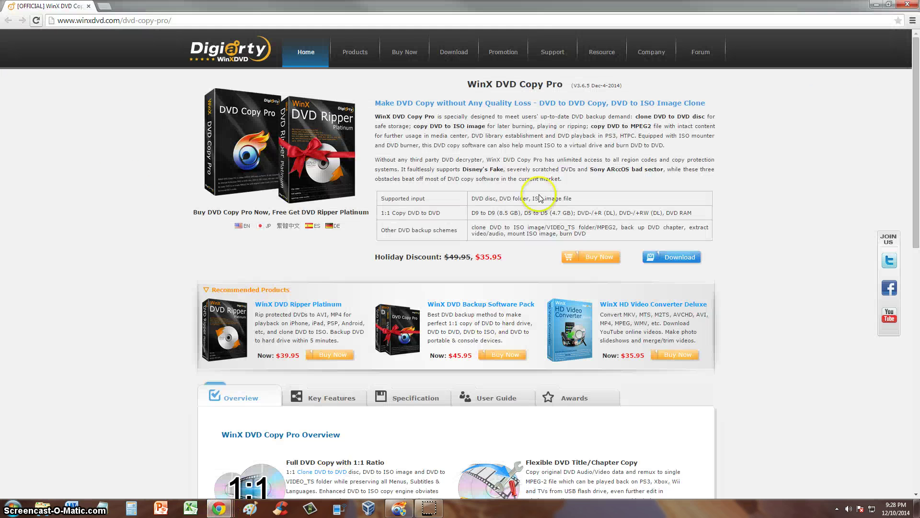
left_click(615, 160)
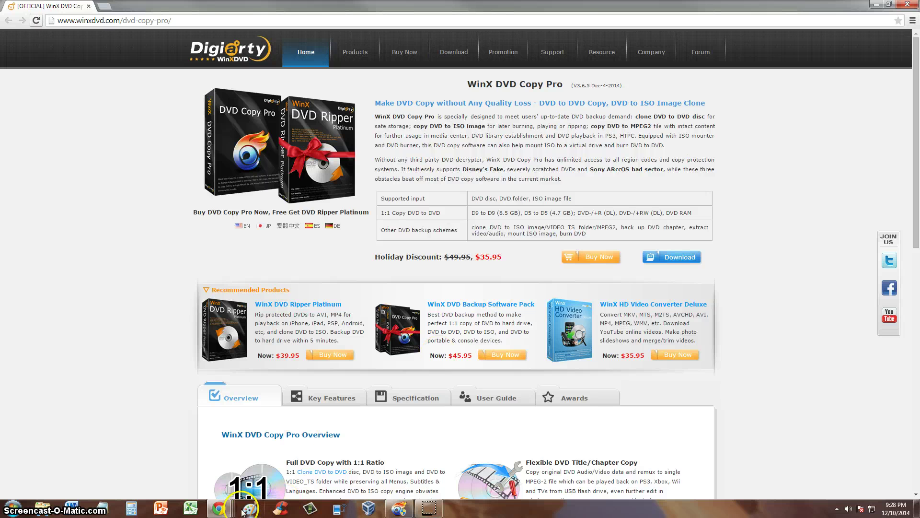
left_click(399, 509)
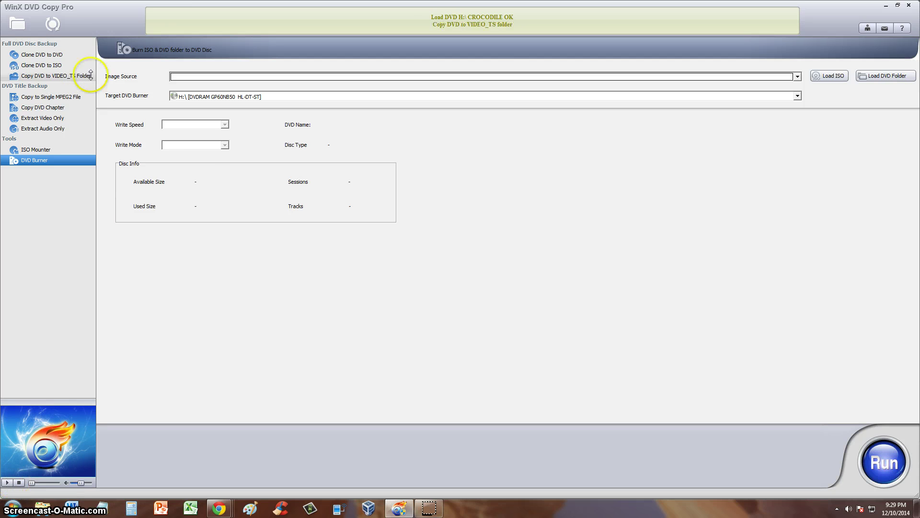
- Return to Clone DVD to DVD mode with CROCODILE as the source disc
left_click(47, 54)
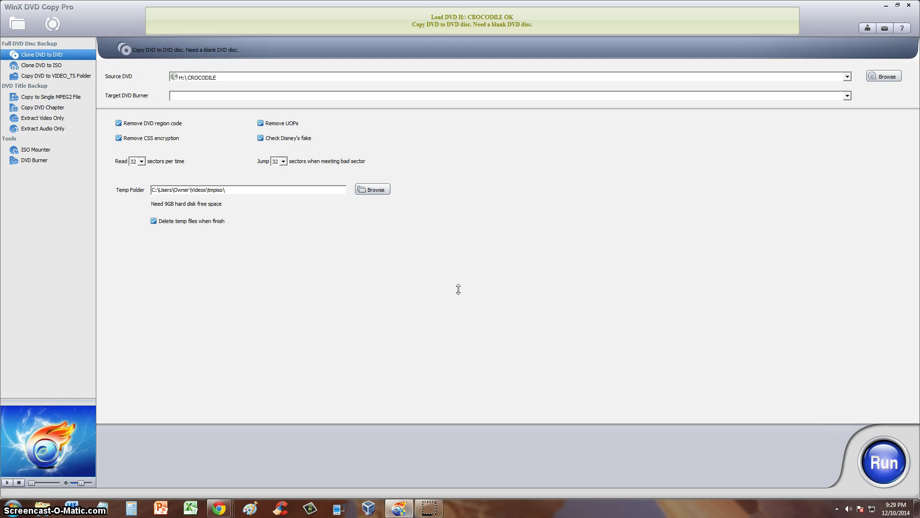